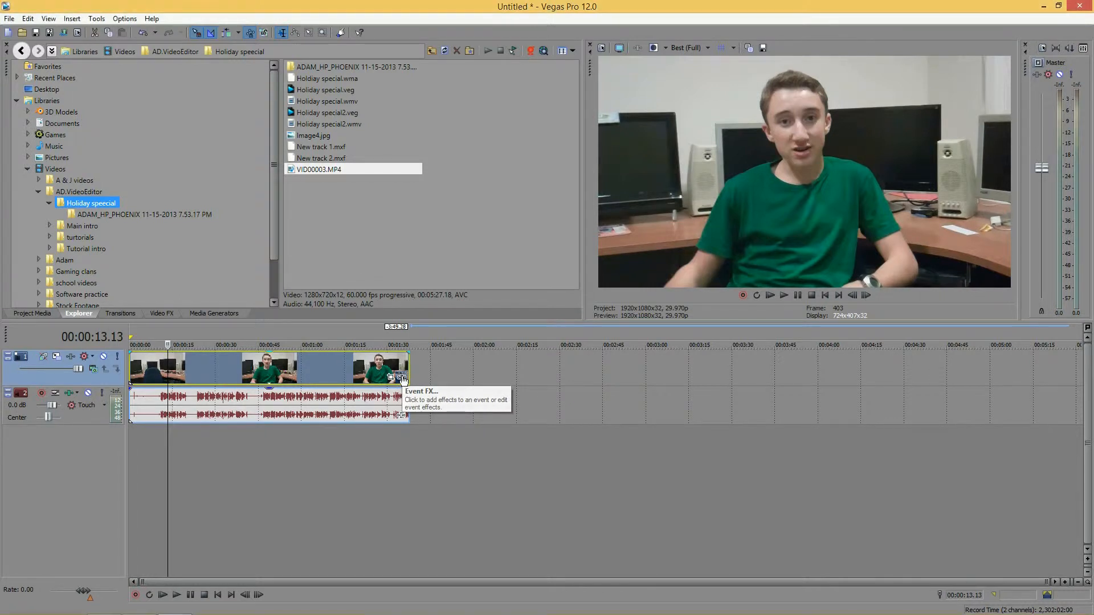
# Step: Add the Sony Color Corrector (Secondary) effect to the video event
pyautogui.click(402, 378)
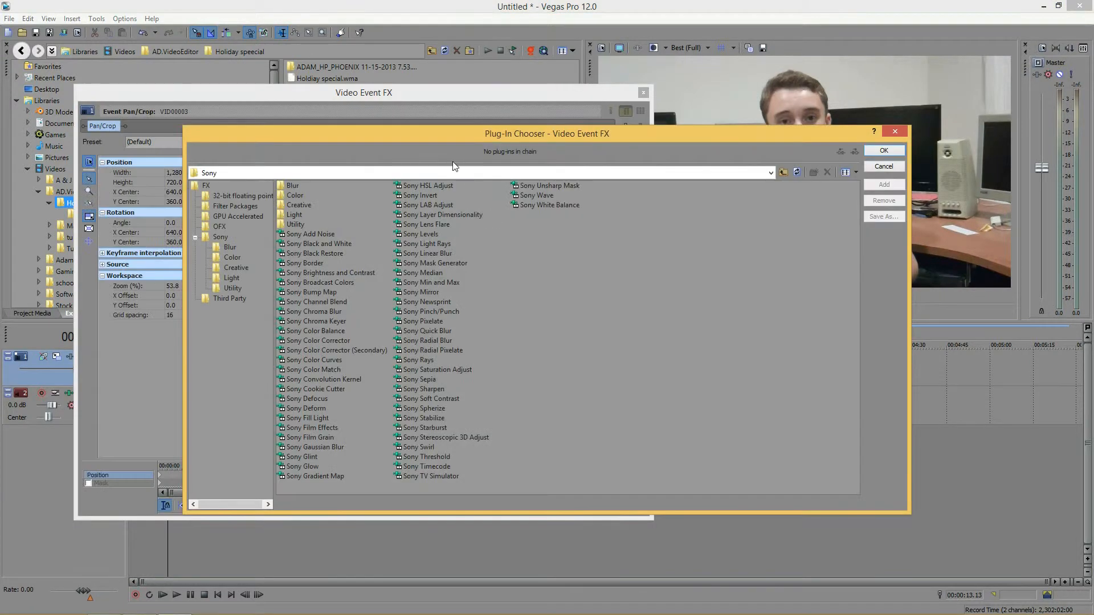
pyautogui.click(350, 350)
pyautogui.click(882, 184)
pyautogui.click(871, 152)
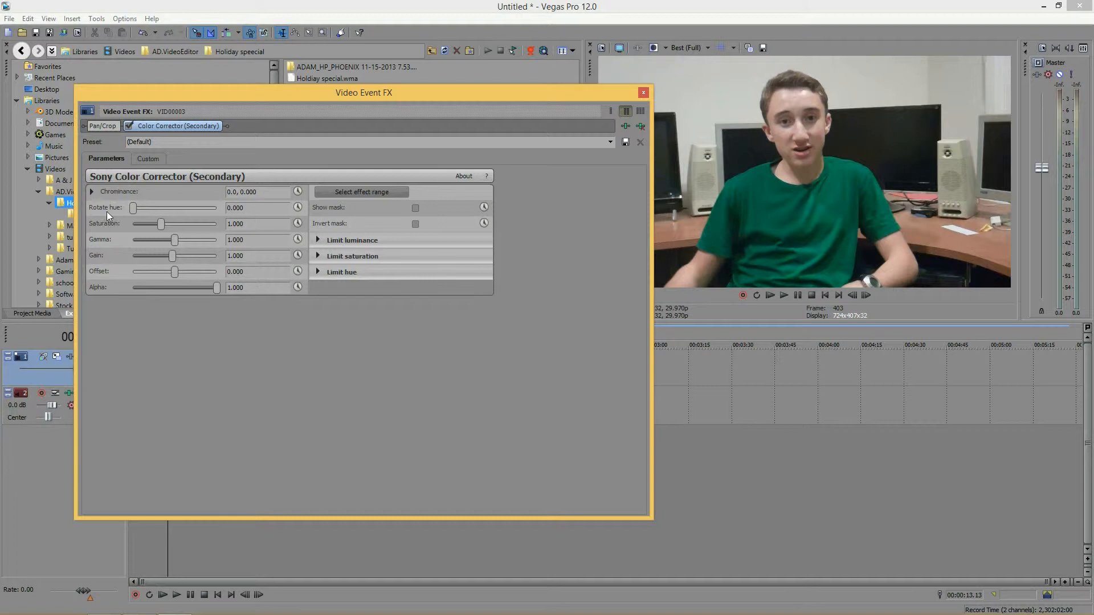
# Step: Expand the Chrominance color wheel and tint the video yellow and then magenta by moving its color point
pyautogui.click(92, 193)
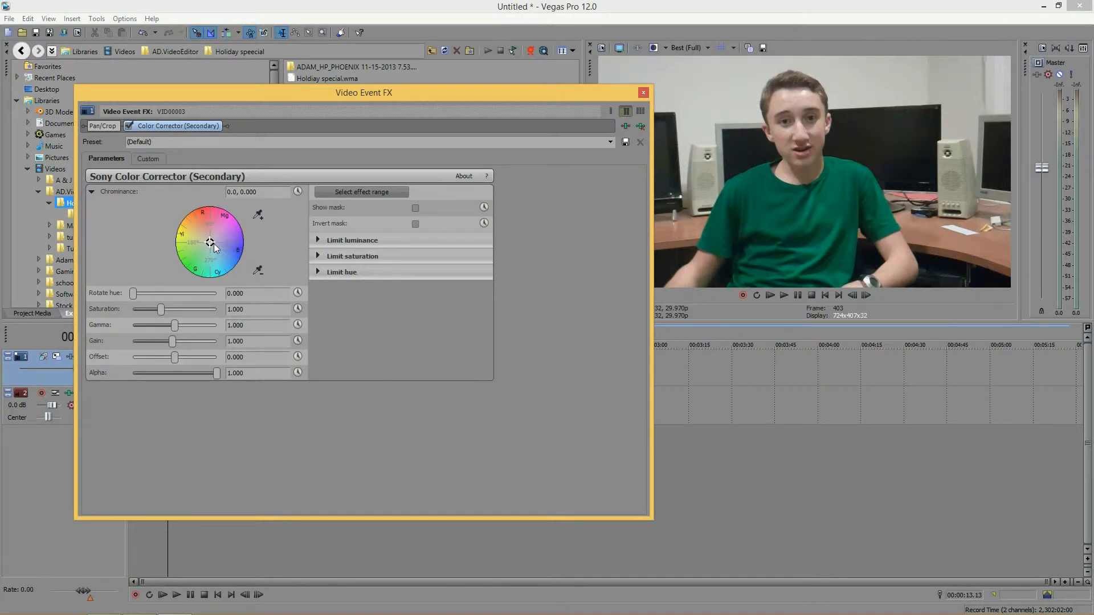
pyautogui.moveTo(213, 247)
pyautogui.mouseDown()
pyautogui.moveTo(211, 211)
pyautogui.moveTo(287, 253)
pyautogui.moveTo(216, 290)
pyautogui.moveTo(160, 237)
pyautogui.moveTo(209, 208)
pyautogui.moveTo(268, 275)
pyautogui.moveTo(193, 270)
pyautogui.moveTo(256, 220)
pyautogui.moveTo(173, 283)
pyautogui.moveTo(174, 198)
pyautogui.moveTo(296, 237)
pyautogui.moveTo(200, 293)
pyautogui.moveTo(205, 197)
pyautogui.moveTo(214, 248)
pyautogui.moveTo(208, 182)
pyautogui.moveTo(216, 307)
pyautogui.moveTo(156, 317)
pyautogui.moveTo(131, 199)
pyautogui.moveTo(120, 192)
pyautogui.mouseUp()
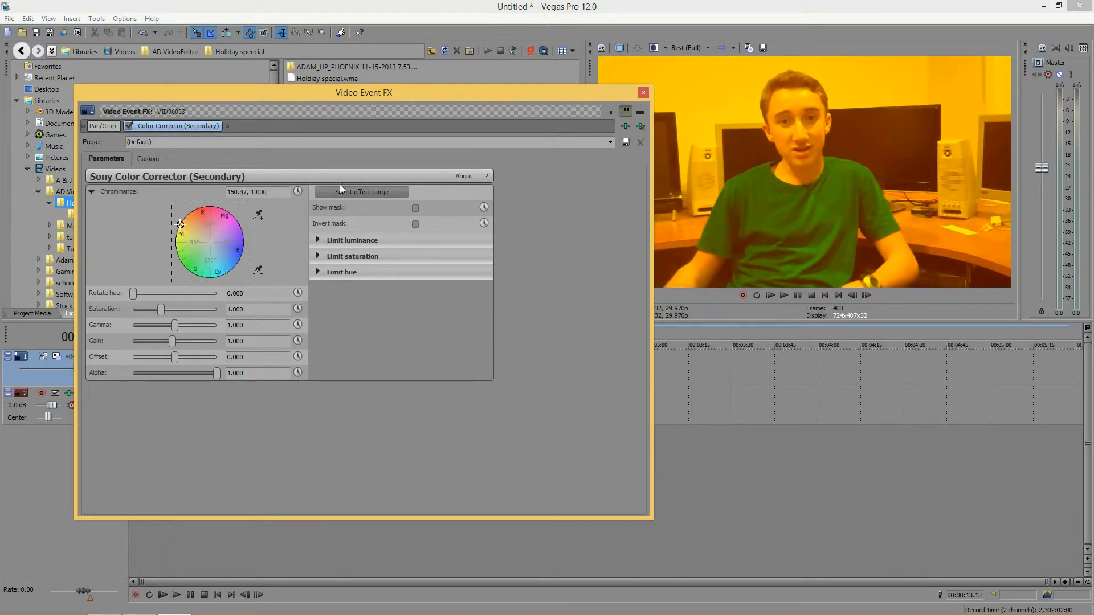
pyautogui.moveTo(188, 227)
pyautogui.mouseDown()
pyautogui.moveTo(220, 236)
pyautogui.moveTo(254, 226)
pyautogui.mouseUp()
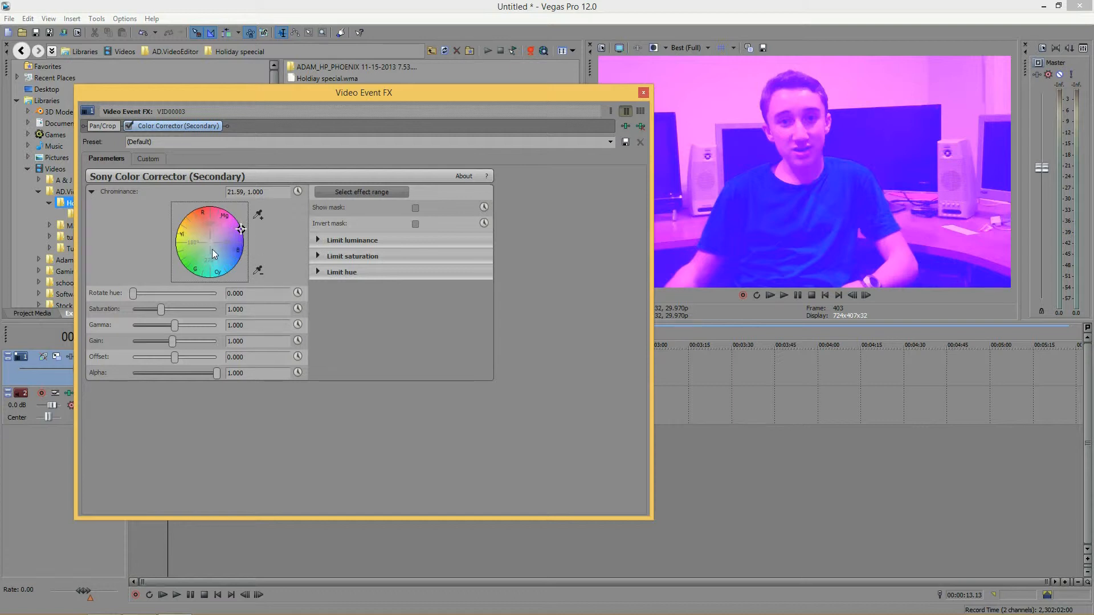
# Step: Tint the video red by moving the chrominance point to the top of the wheel
pyautogui.click(133, 294)
pyautogui.moveTo(134, 294); pyautogui.dragTo(136, 296)
pyautogui.moveTo(203, 233); pyautogui.dragTo(204, 205)
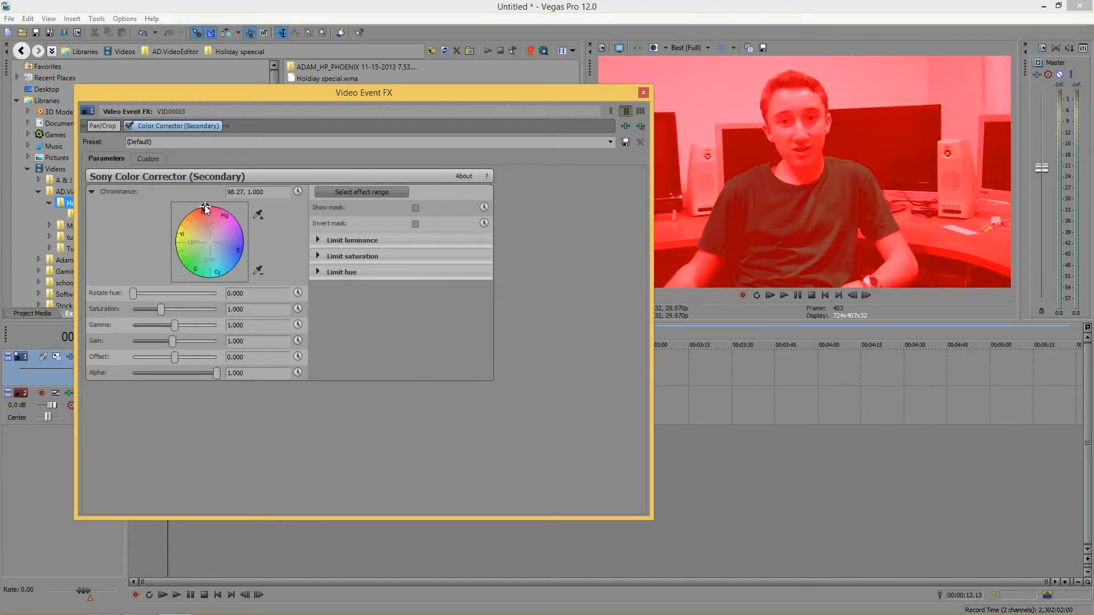
# Step: Move the chrominance point toward magenta for a lighter pink tint of 70.71, 0.6054
pyautogui.moveTo(133, 293)
pyautogui.mouseDown()
pyautogui.moveTo(227, 299)
pyautogui.moveTo(136, 300)
pyautogui.mouseUp()
pyautogui.click(202, 235)
pyautogui.moveTo(198, 244); pyautogui.dragTo(215, 222)
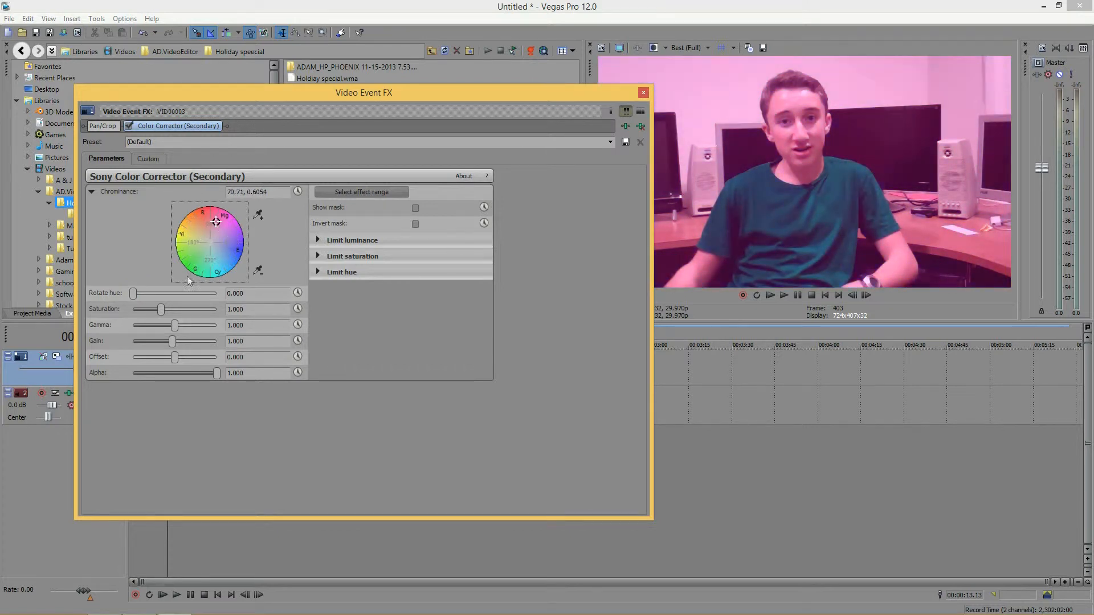
# Step: Set the saturation to 1.490, gamma to 0.939 and gain to 1.328
pyautogui.moveTo(136, 296); pyautogui.dragTo(297, 326)
pyautogui.moveTo(217, 293); pyautogui.dragTo(124, 305)
pyautogui.moveTo(164, 313); pyautogui.dragTo(172, 337)
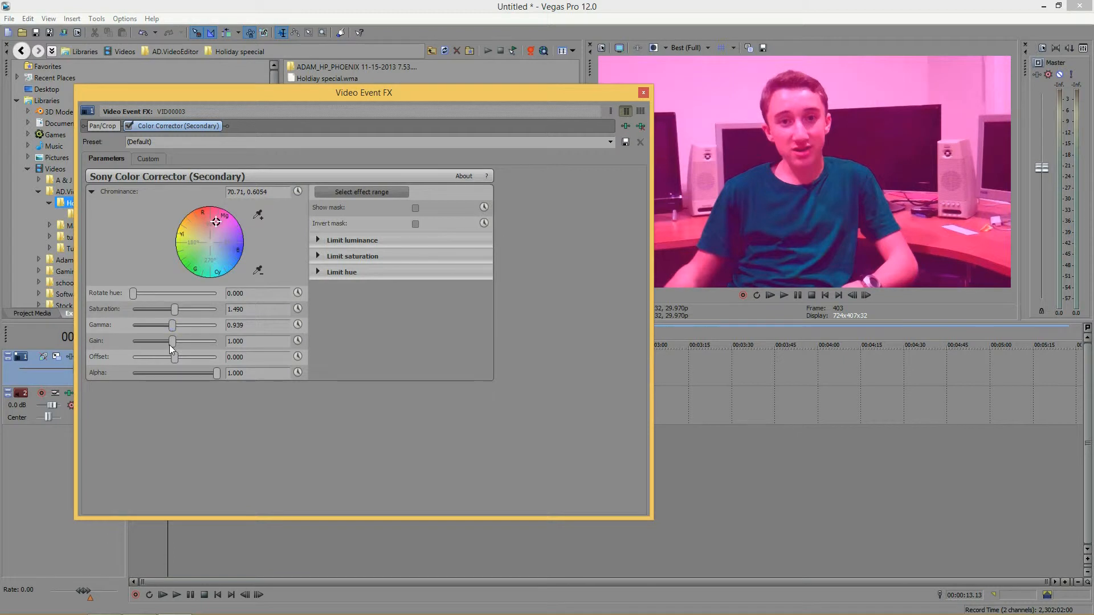
pyautogui.moveTo(169, 345)
pyautogui.mouseDown()
pyautogui.moveTo(260, 345)
pyautogui.moveTo(54, 327)
pyautogui.moveTo(175, 340)
pyautogui.mouseUp()
pyautogui.moveTo(174, 341)
pyautogui.mouseDown()
pyautogui.moveTo(204, 345)
pyautogui.moveTo(179, 350)
pyautogui.moveTo(188, 351)
pyautogui.mouseUp()
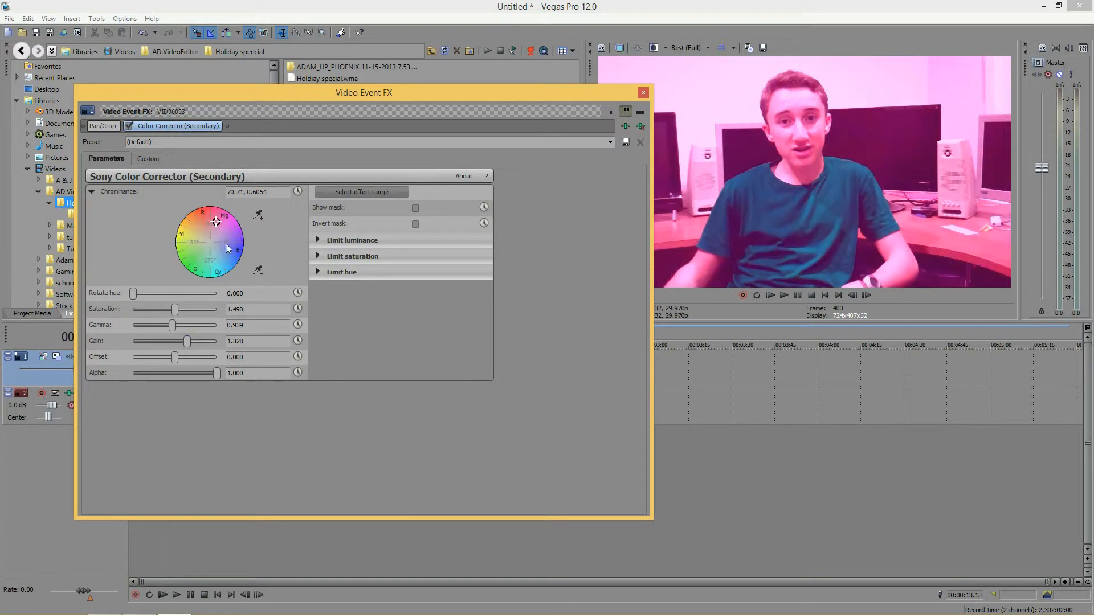
# Step: Recentre the chrominance point on the wheel and lower the gain to 1.044
pyautogui.click(211, 243)
pyautogui.moveTo(188, 342)
pyautogui.mouseDown()
pyautogui.moveTo(211, 342)
pyautogui.moveTo(125, 330)
pyautogui.moveTo(184, 328)
pyautogui.moveTo(177, 338)
pyautogui.mouseUp()
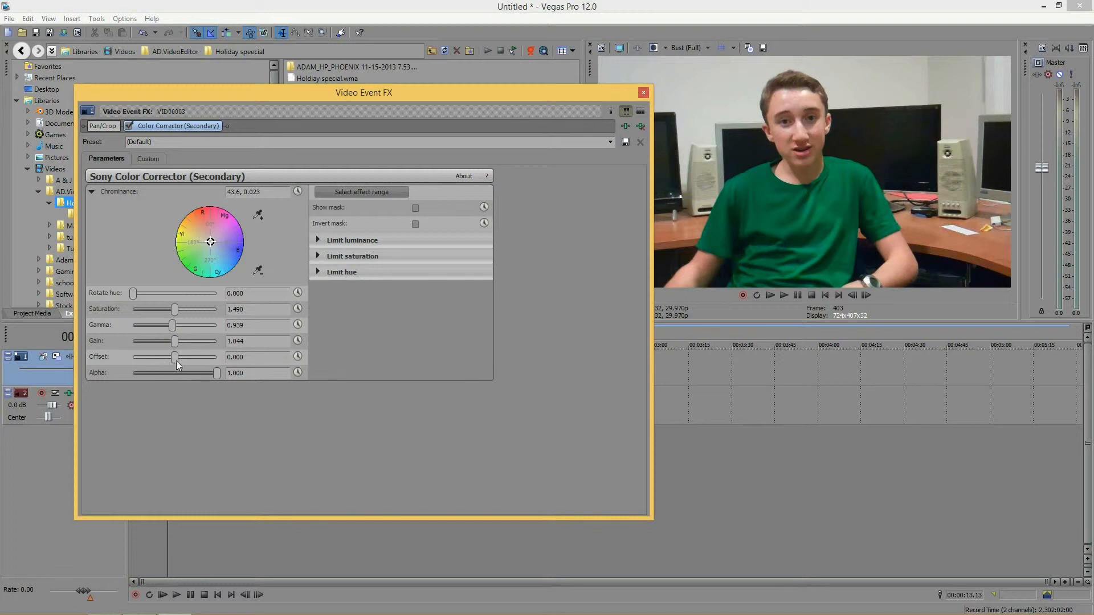
# Step: Raise the offset to its maximum of 254.000
pyautogui.moveTo(176, 359); pyautogui.dragTo(331, 351)
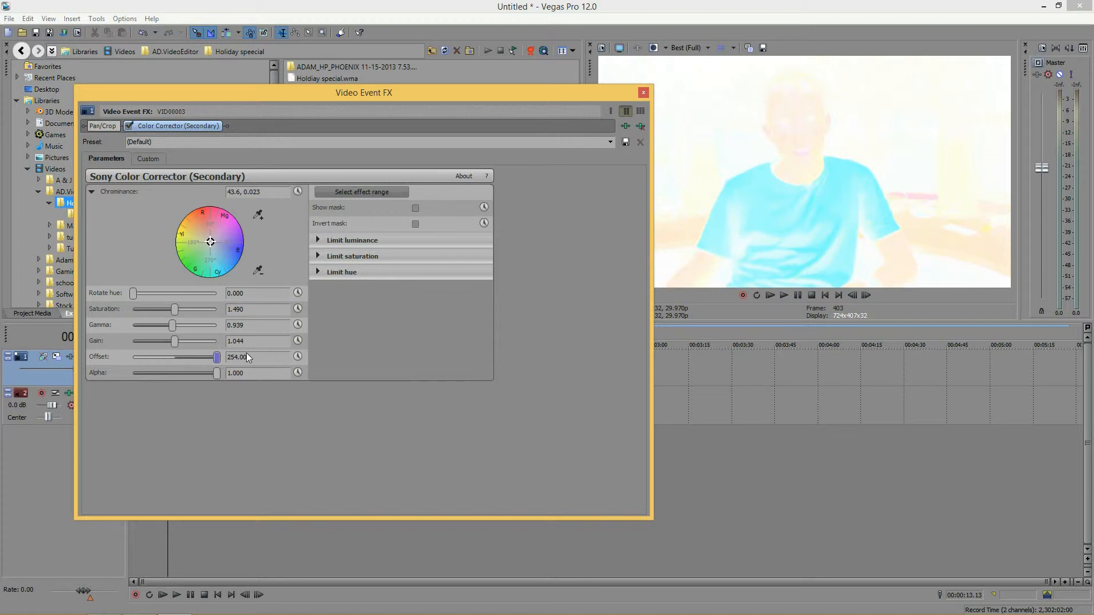
pyautogui.moveTo(216, 357); pyautogui.dragTo(433, 386)
pyautogui.doubleClick(421, 95)
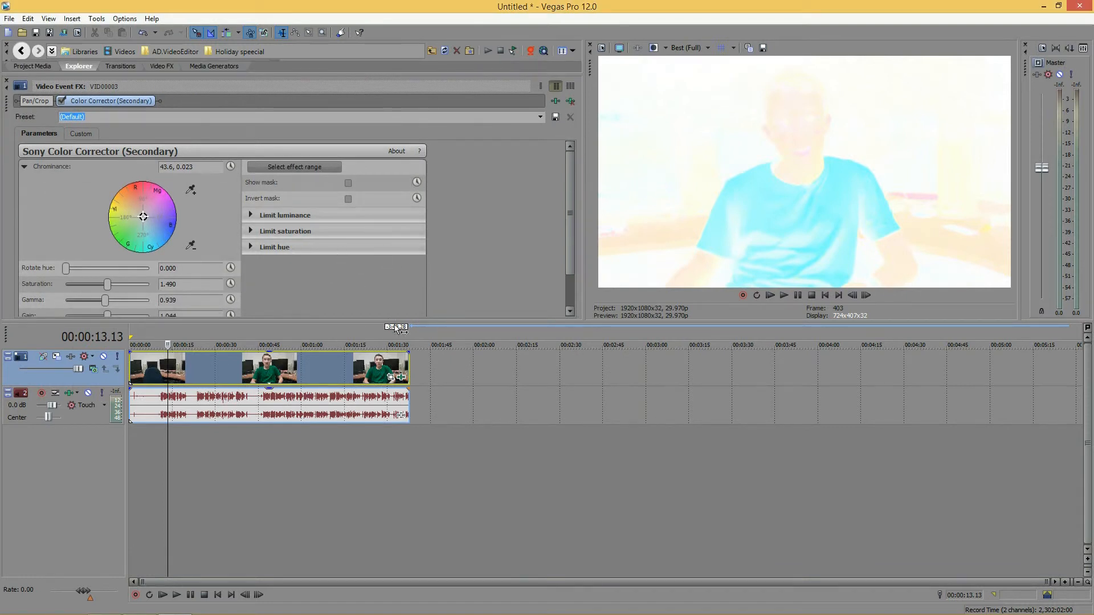
pyautogui.moveTo(399, 323); pyautogui.dragTo(398, 390)
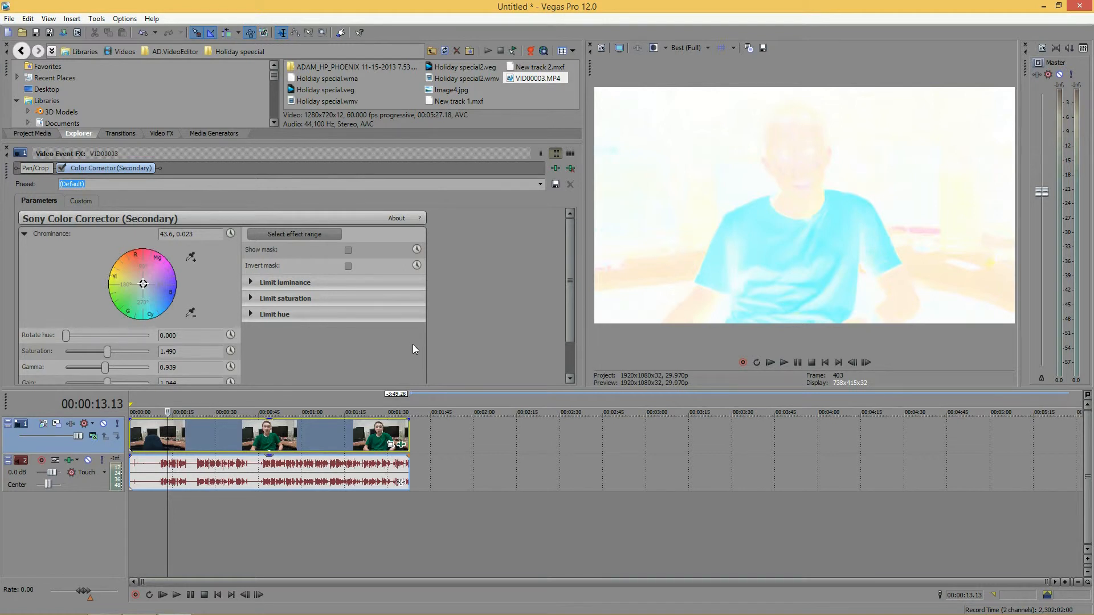
pyautogui.moveTo(7, 182); pyautogui.dragTo(225, 118)
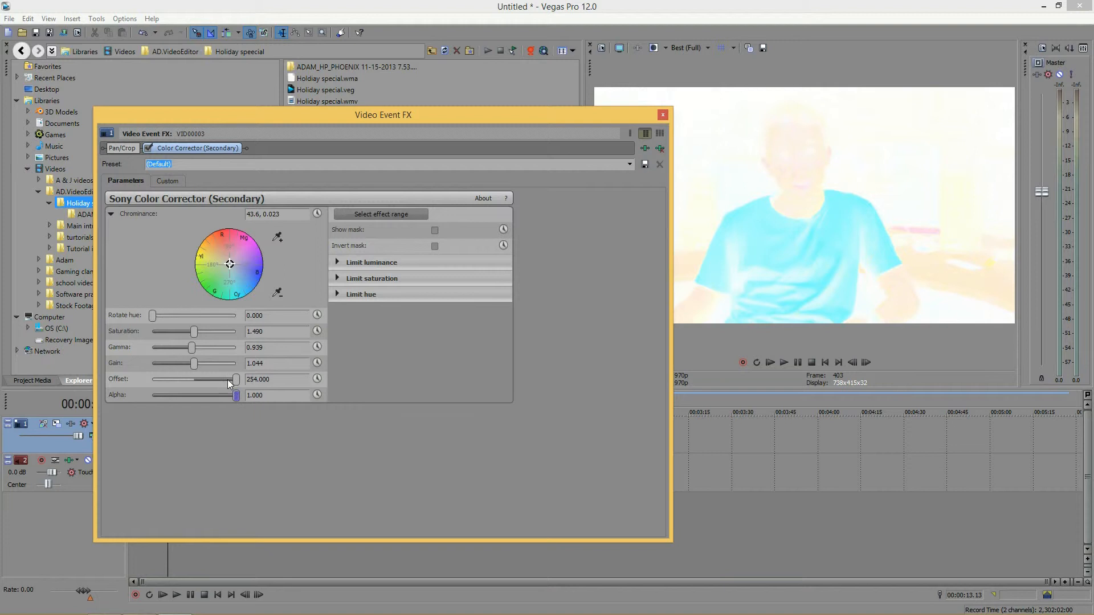
# Step: Lower the offset to -8.639 and return the alpha to 1.000
pyautogui.moveTo(236, 379); pyautogui.dragTo(193, 389)
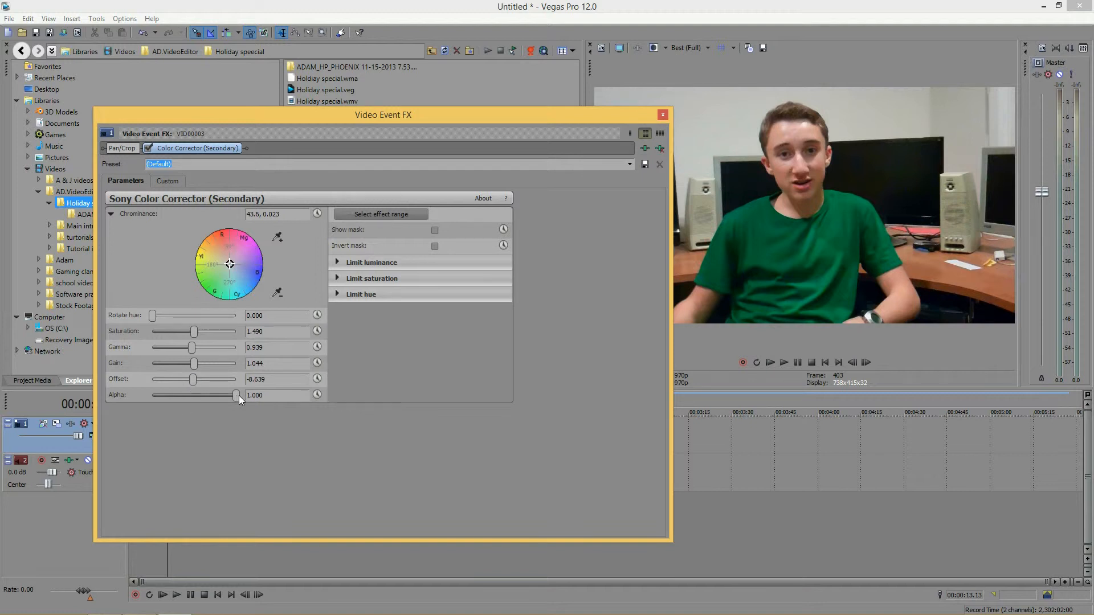
pyautogui.moveTo(194, 400); pyautogui.dragTo(84, 391)
pyautogui.moveTo(153, 395); pyautogui.dragTo(239, 395)
# Step: Set the saturation to 1.531
pyautogui.moveTo(195, 333); pyautogui.dragTo(50, 321)
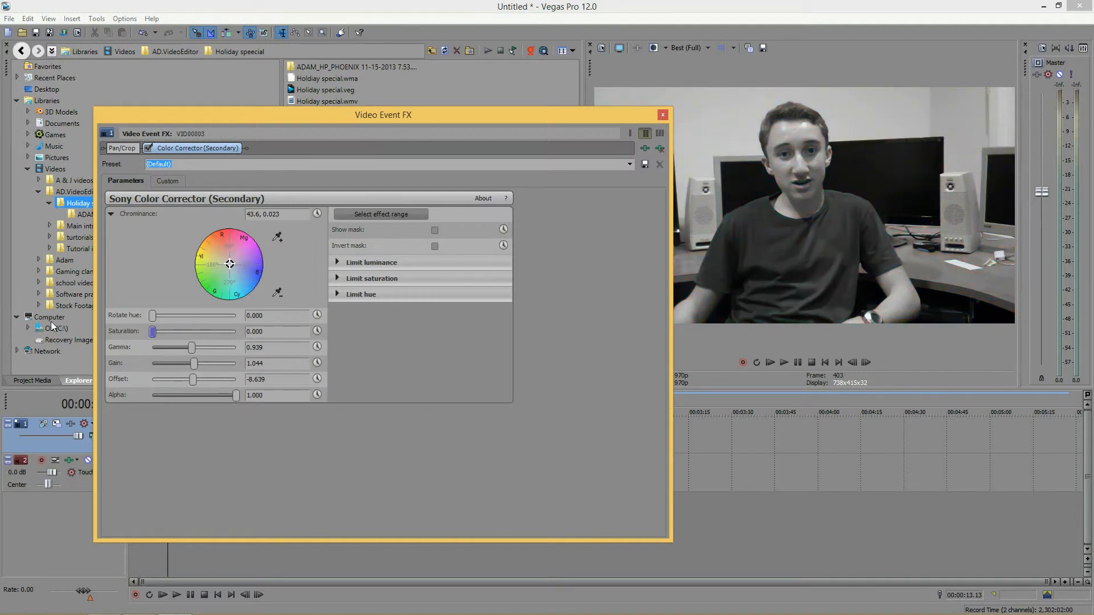
pyautogui.moveTo(152, 331); pyautogui.dragTo(193, 330)
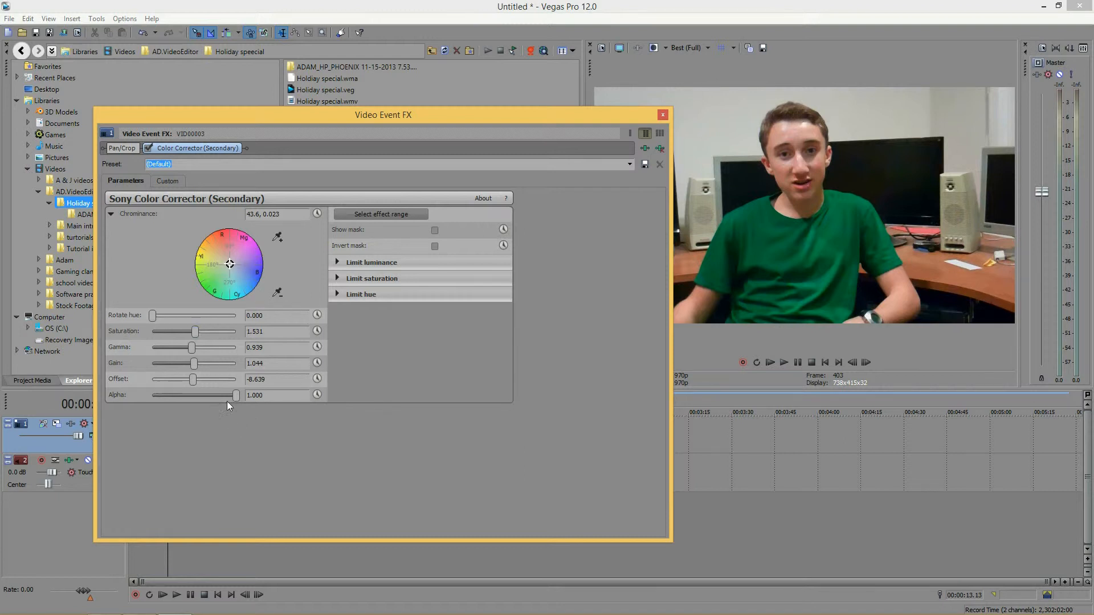
pyautogui.moveTo(234, 395); pyautogui.dragTo(309, 394)
# Step: Sample the green shirt in the preview as the effect range and nudge the chrominance point near the centre
pyautogui.click(379, 214)
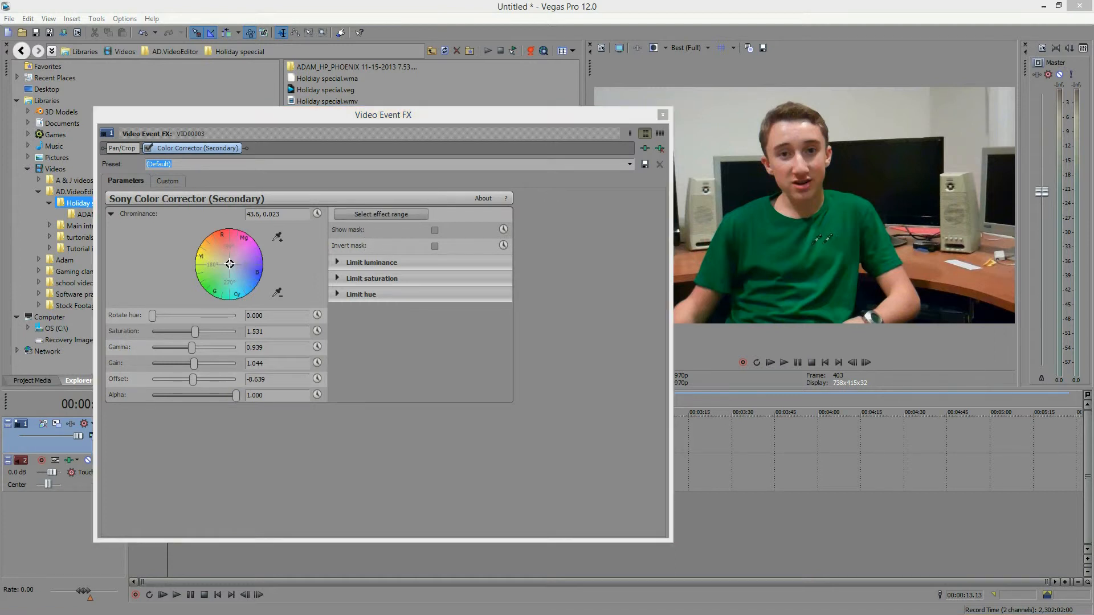
pyautogui.click(843, 237)
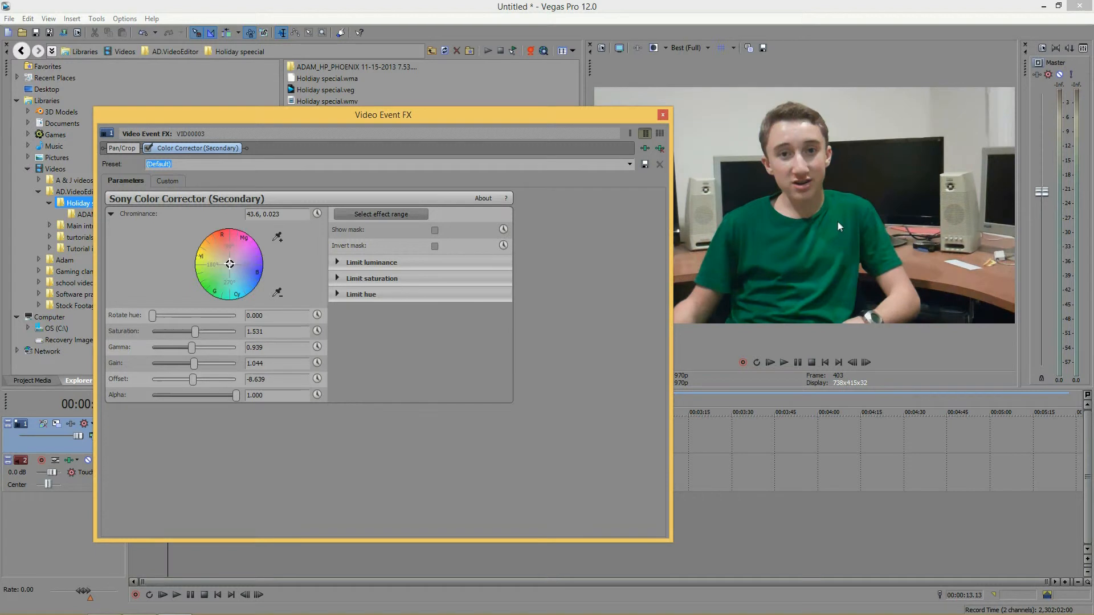
pyautogui.moveTo(233, 266)
pyautogui.mouseDown()
pyautogui.moveTo(231, 239)
pyautogui.moveTo(253, 237)
pyautogui.moveTo(261, 256)
pyautogui.moveTo(205, 239)
pyautogui.moveTo(198, 254)
pyautogui.moveTo(261, 251)
pyautogui.moveTo(225, 230)
pyautogui.moveTo(233, 265)
pyautogui.mouseUp()
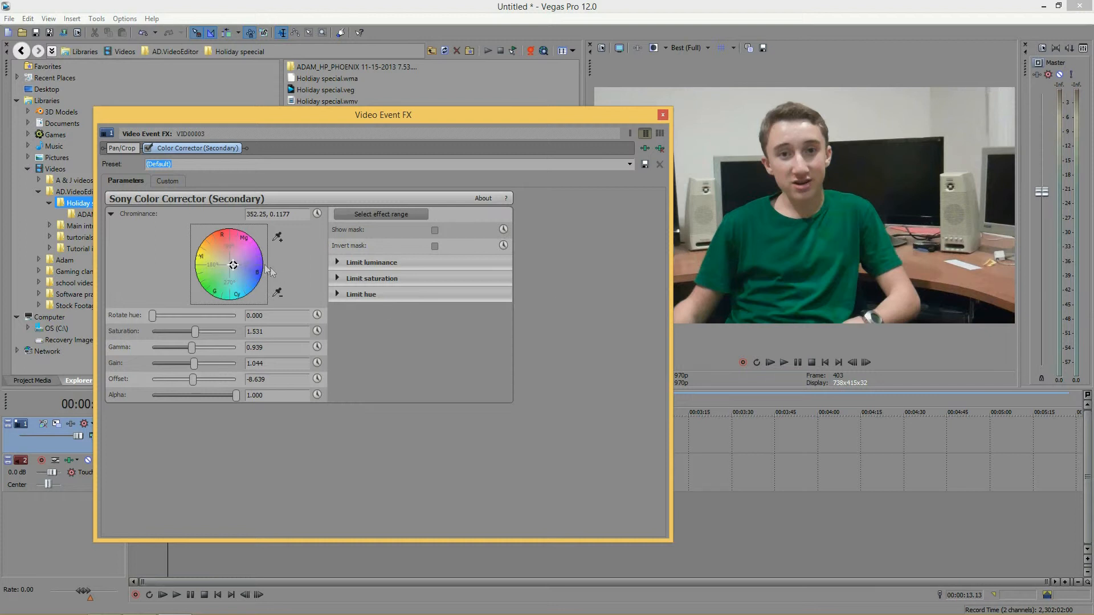
pyautogui.moveTo(234, 266)
pyautogui.mouseDown()
pyautogui.moveTo(260, 263)
pyautogui.moveTo(217, 207)
pyautogui.moveTo(178, 213)
pyautogui.moveTo(159, 275)
pyautogui.moveTo(279, 302)
pyautogui.moveTo(162, 319)
pyautogui.moveTo(269, 325)
pyautogui.moveTo(282, 238)
pyautogui.moveTo(232, 229)
pyautogui.moveTo(229, 263)
pyautogui.mouseUp()
# Step: Expand the Limit luminance, Limit saturation and Limit hue sections and widen the luminance range slightly
pyautogui.click(336, 261)
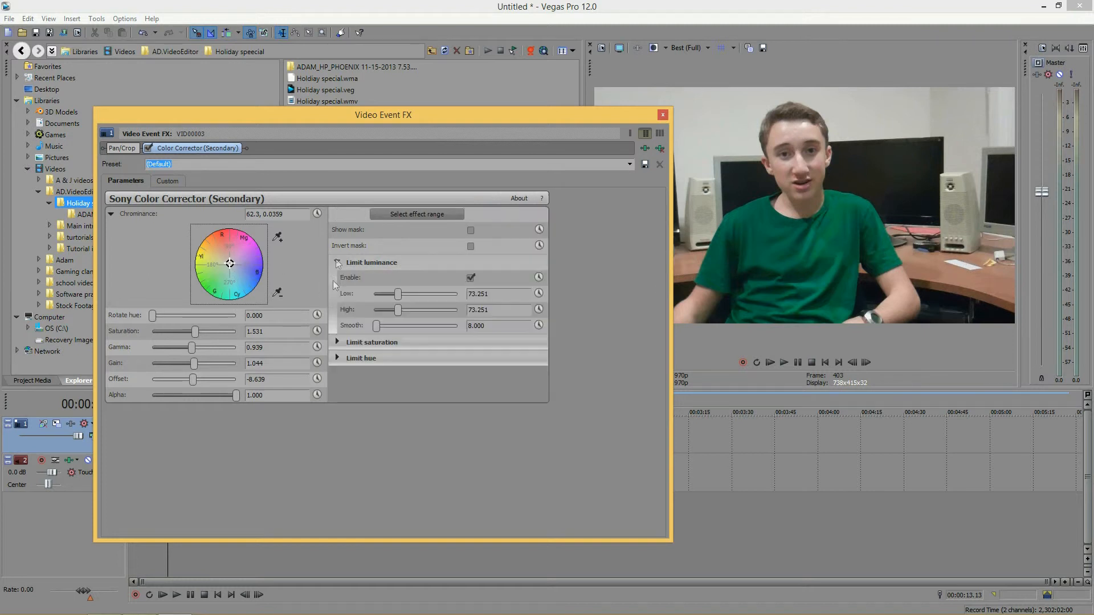
pyautogui.click(337, 342)
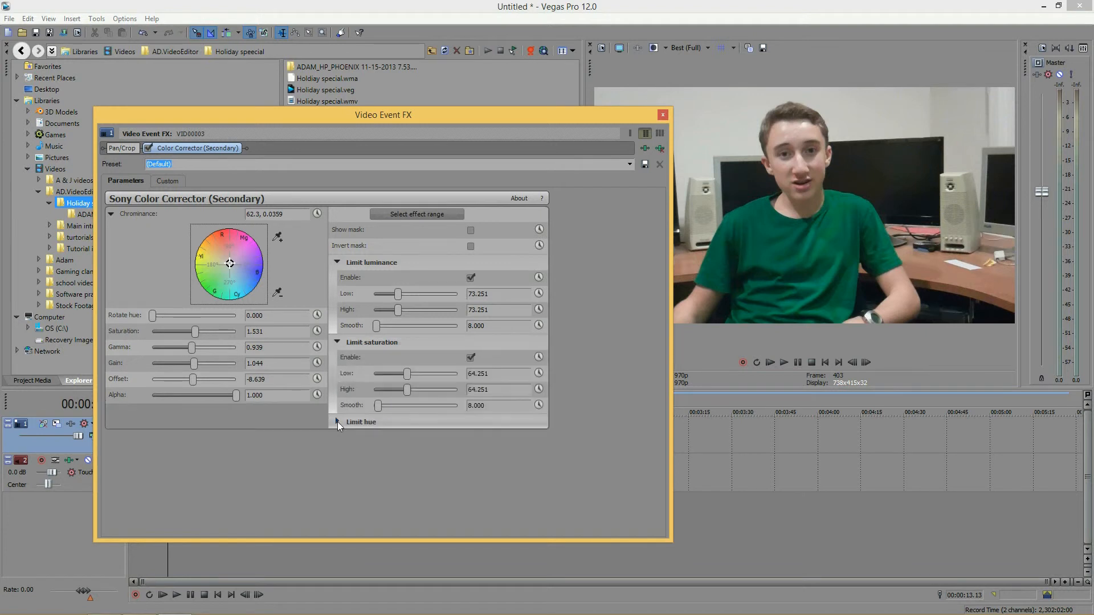
pyautogui.click(337, 421)
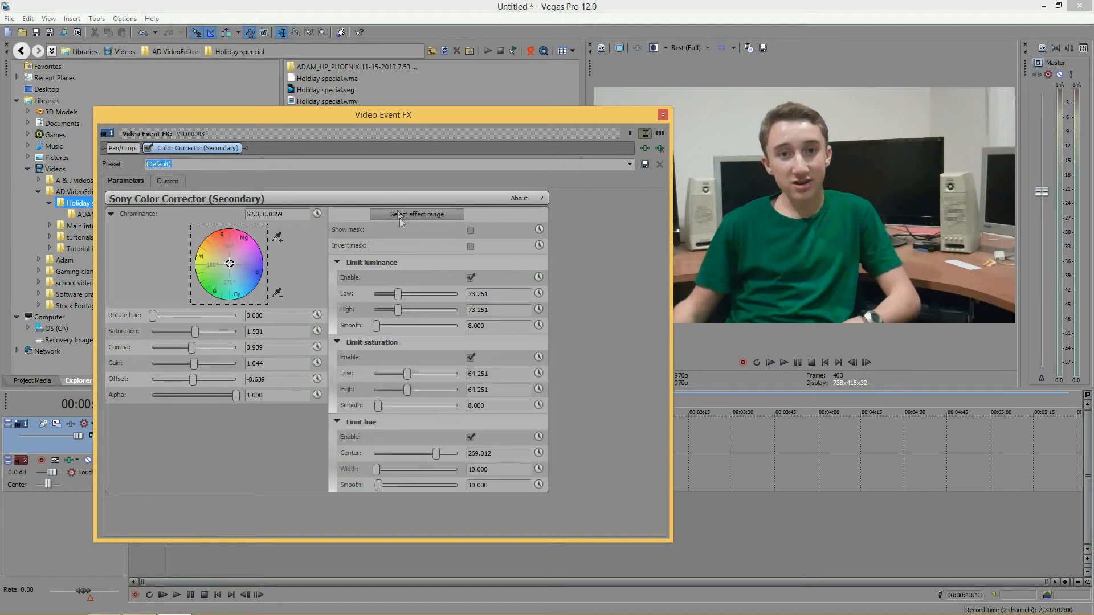
pyautogui.moveTo(396, 293); pyautogui.dragTo(396, 294)
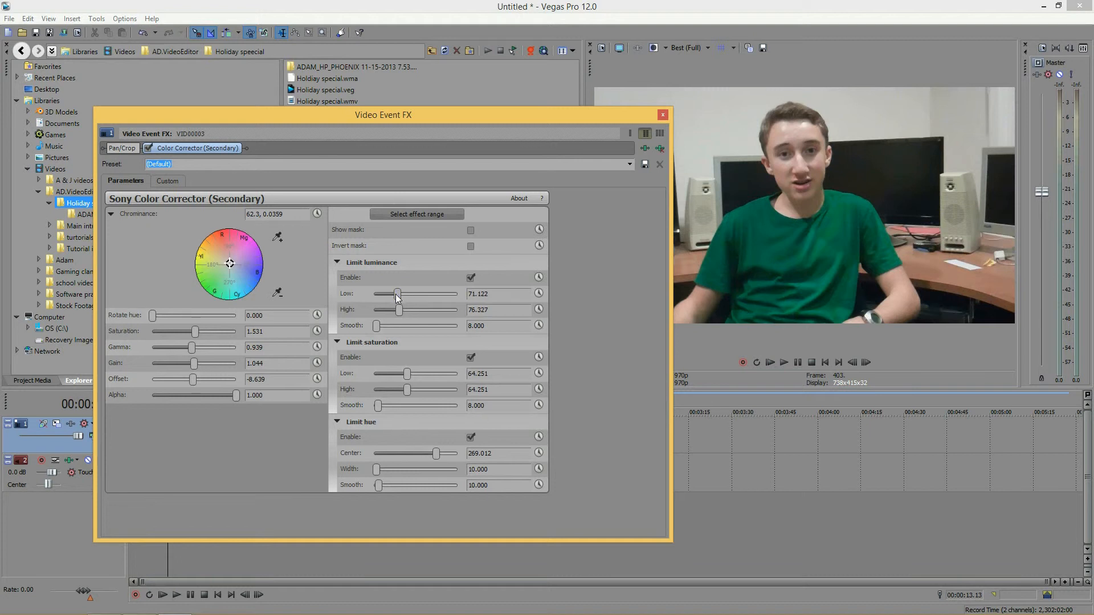
# Step: Sample the background wall in the preview as the effect range
pyautogui.click(395, 213)
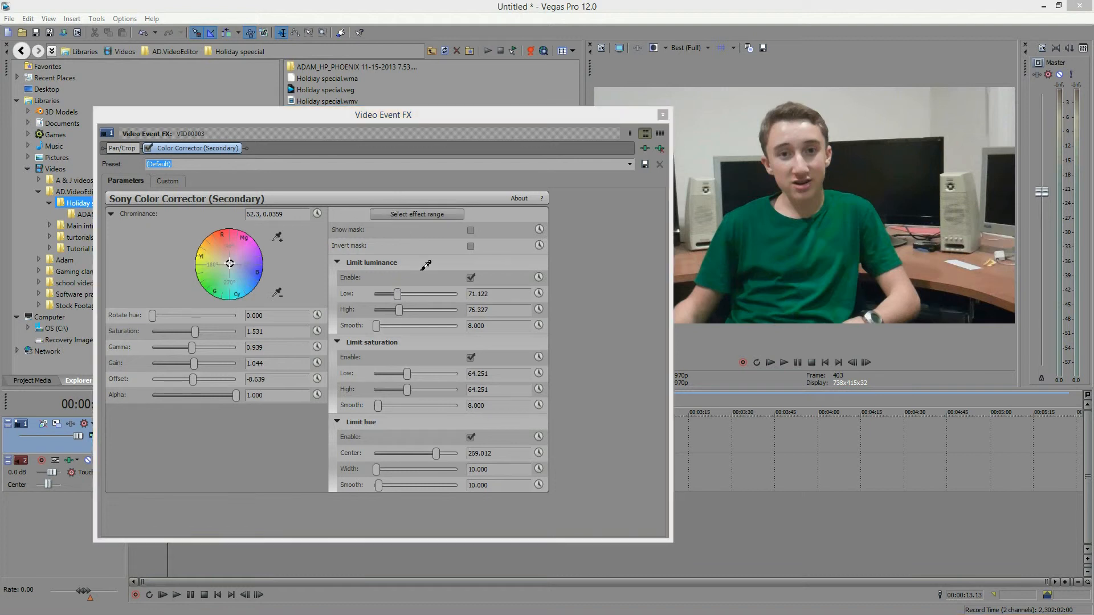
pyautogui.click(951, 354)
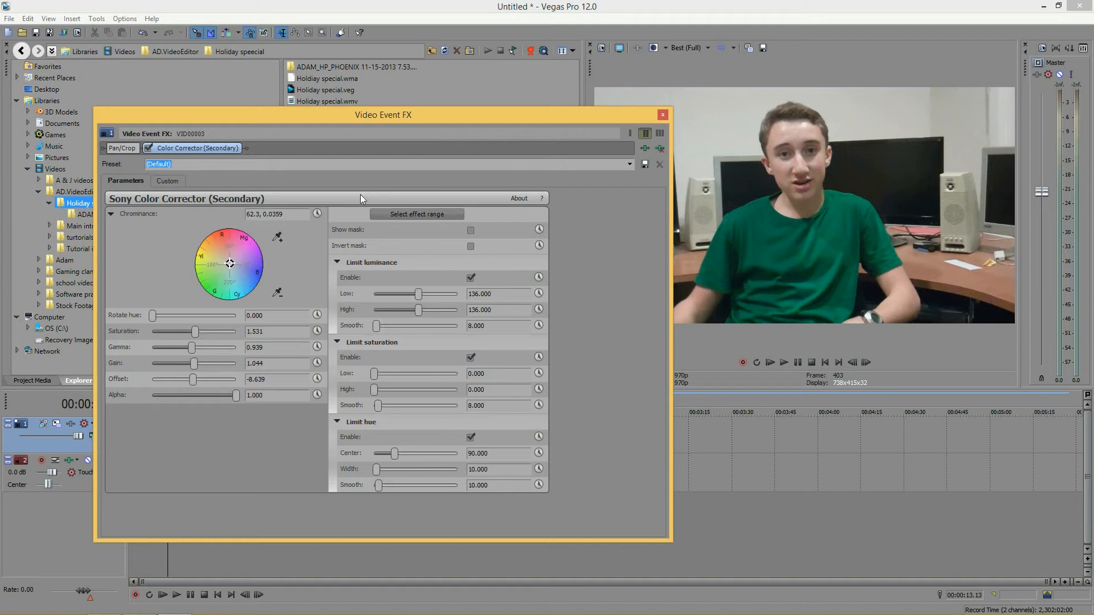
# Step: Reset the effect to the (Default) preset
pyautogui.click(629, 164)
pyautogui.click(224, 171)
pyautogui.click(630, 168)
pyautogui.click(182, 175)
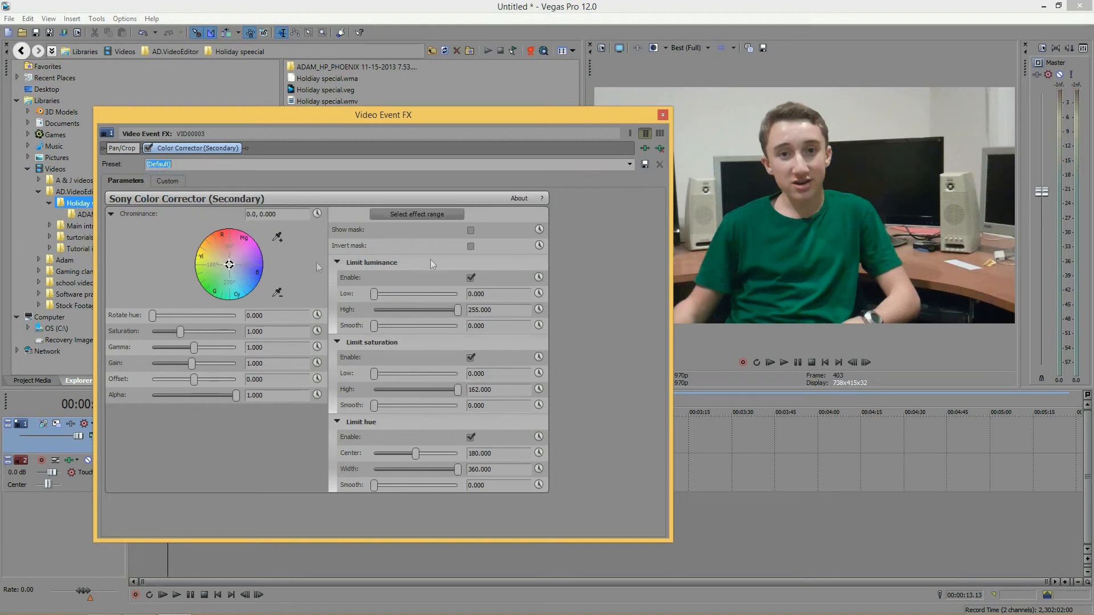
# Step: Sample the effect range again from the wall in the preview
pyautogui.click(408, 214)
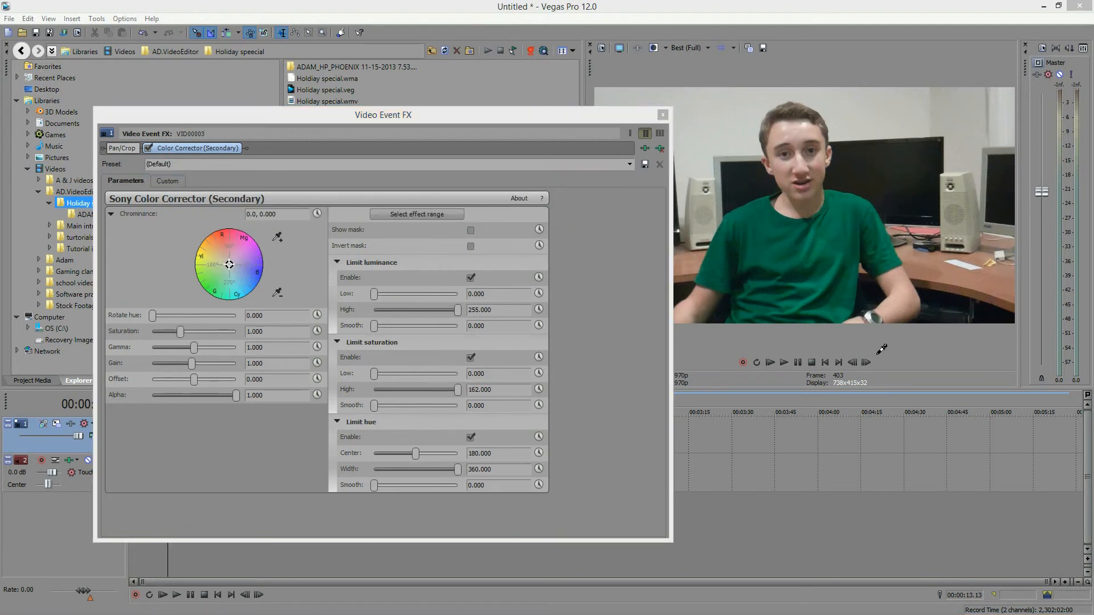
pyautogui.click(917, 338)
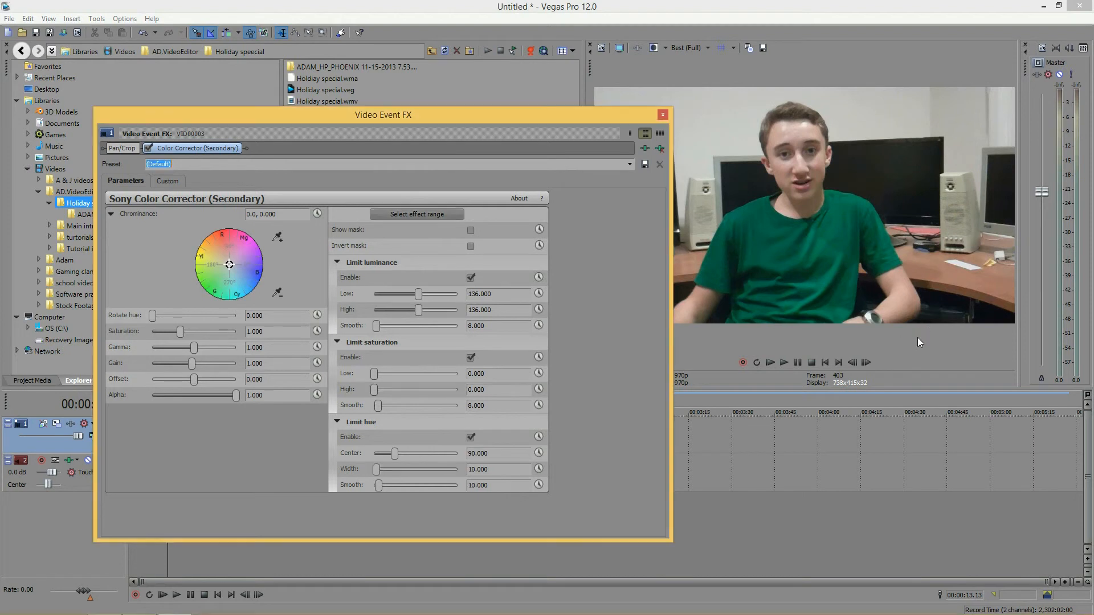
# Step: Collapse the Limit luminance, Limit saturation and Limit hue sections
pyautogui.click(338, 261)
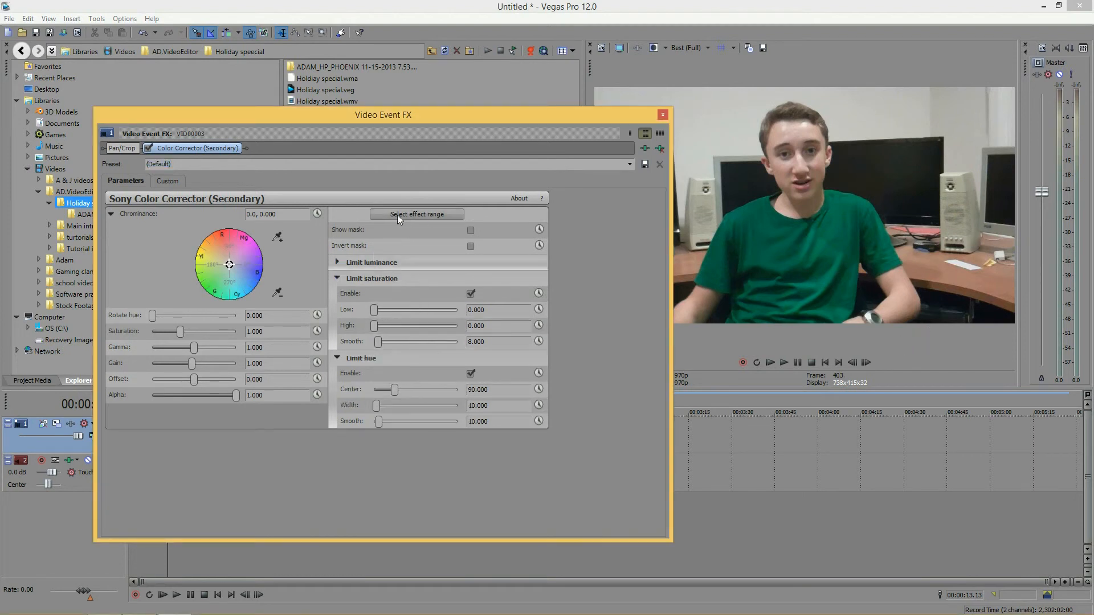
pyautogui.click(337, 278)
pyautogui.click(337, 295)
pyautogui.click(338, 293)
pyautogui.click(337, 278)
pyautogui.click(336, 358)
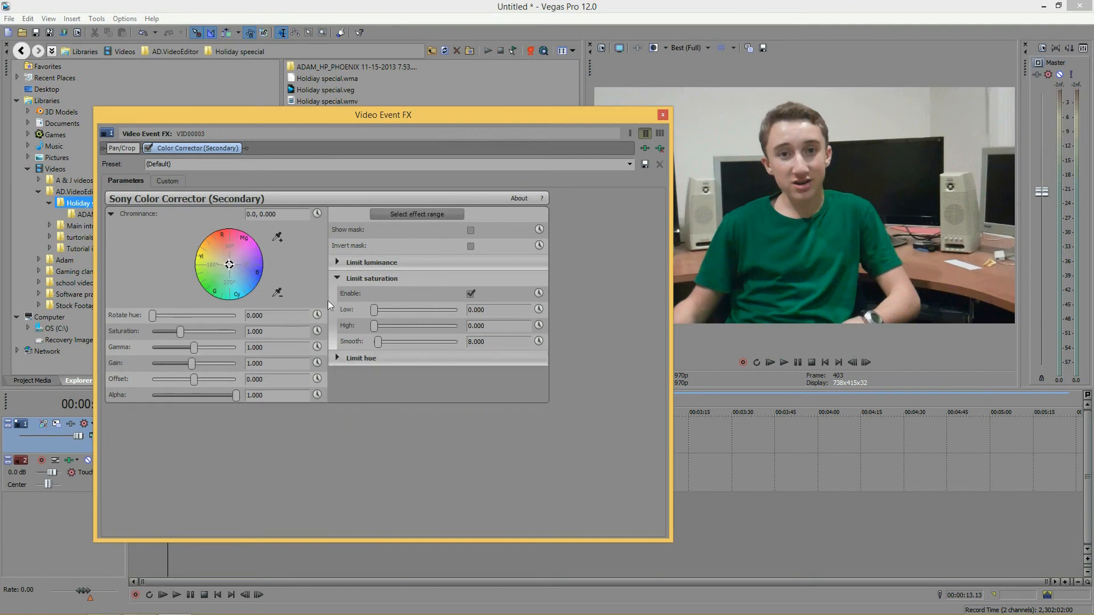
pyautogui.click(335, 272)
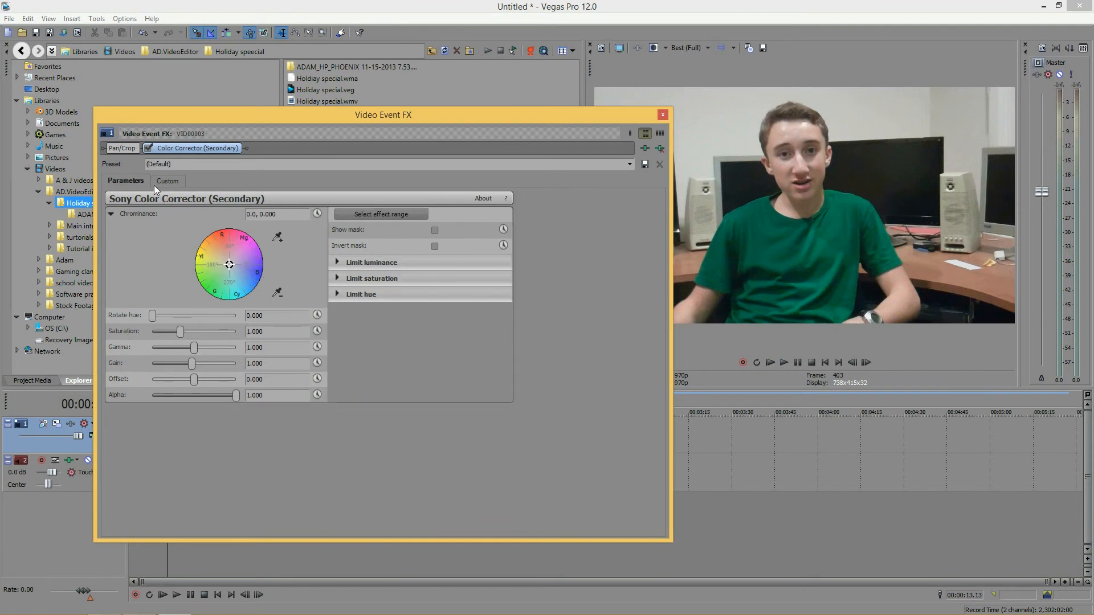
# Step: Compare the Custom tab's layout with the Parameters tab and shrink the Video Event FX window
pyautogui.click(168, 180)
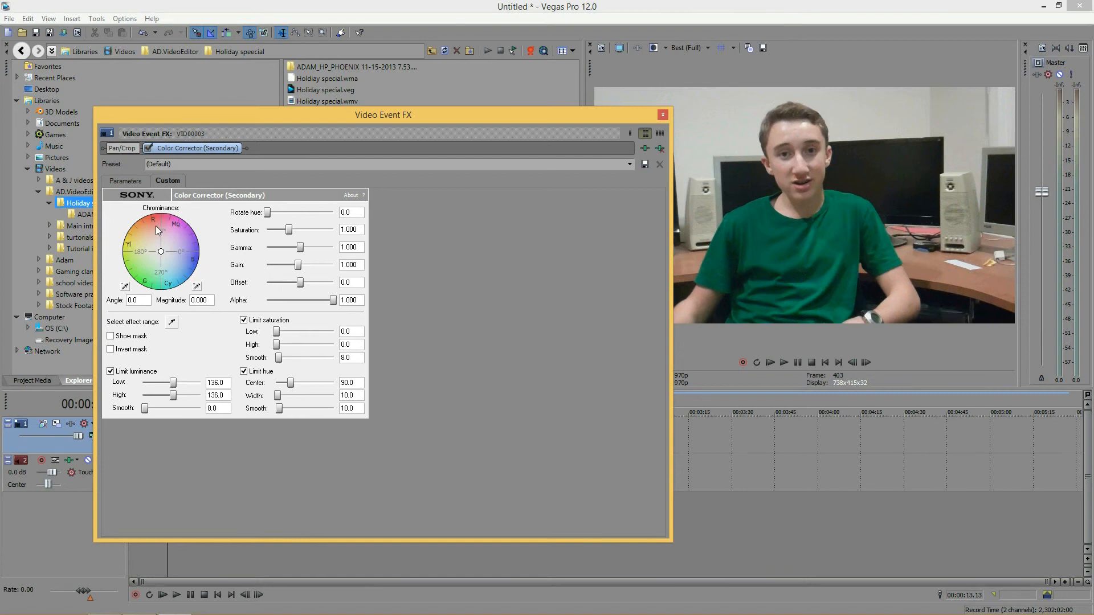
pyautogui.click(137, 182)
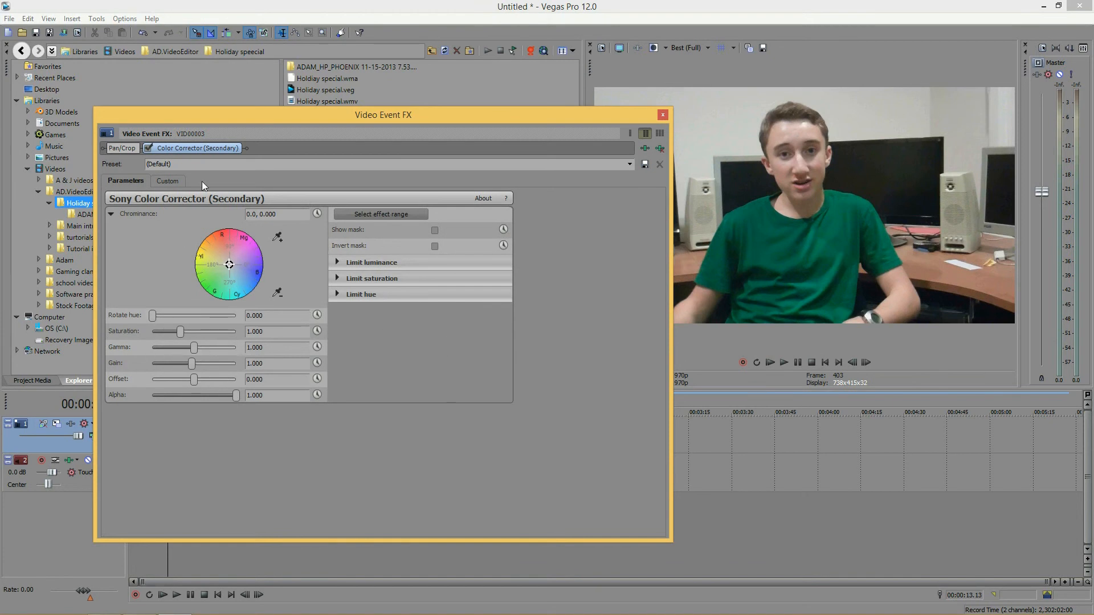
pyautogui.click(168, 181)
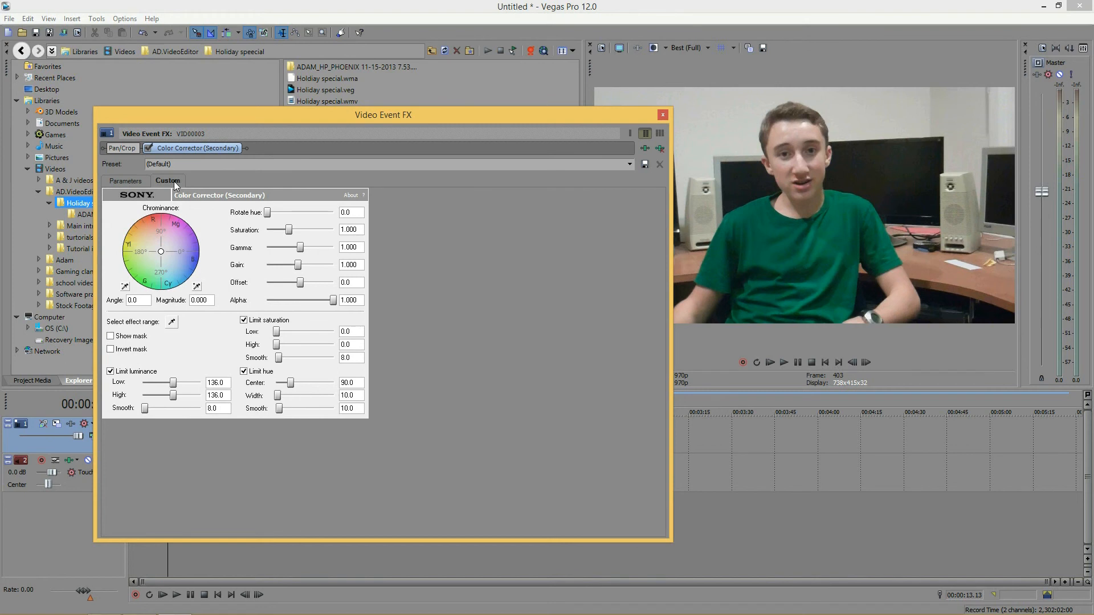
pyautogui.click(138, 182)
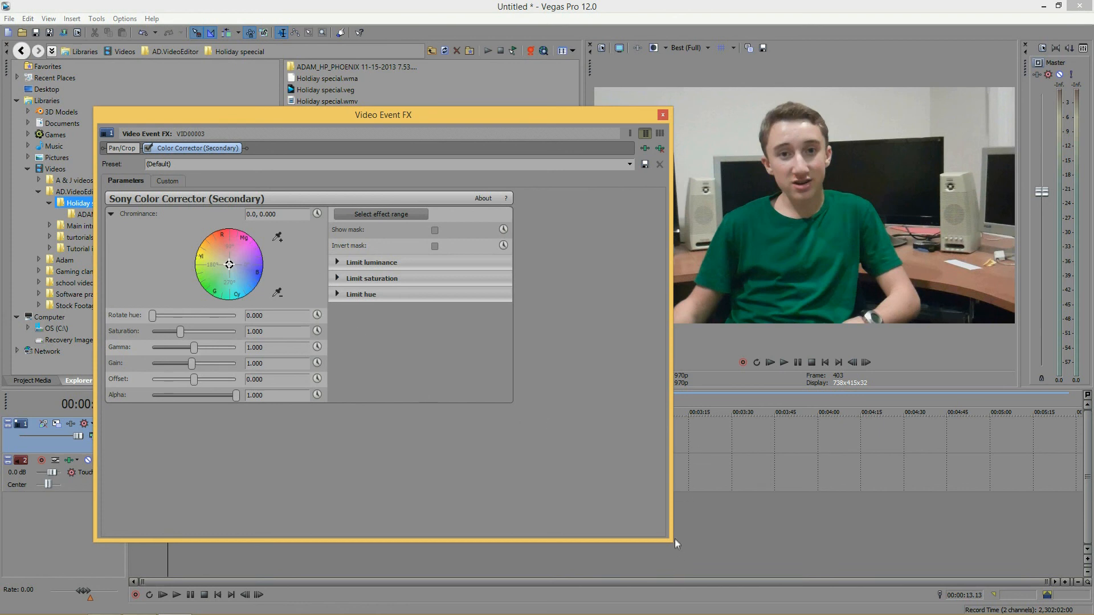
pyautogui.moveTo(667, 541); pyautogui.dragTo(560, 454)
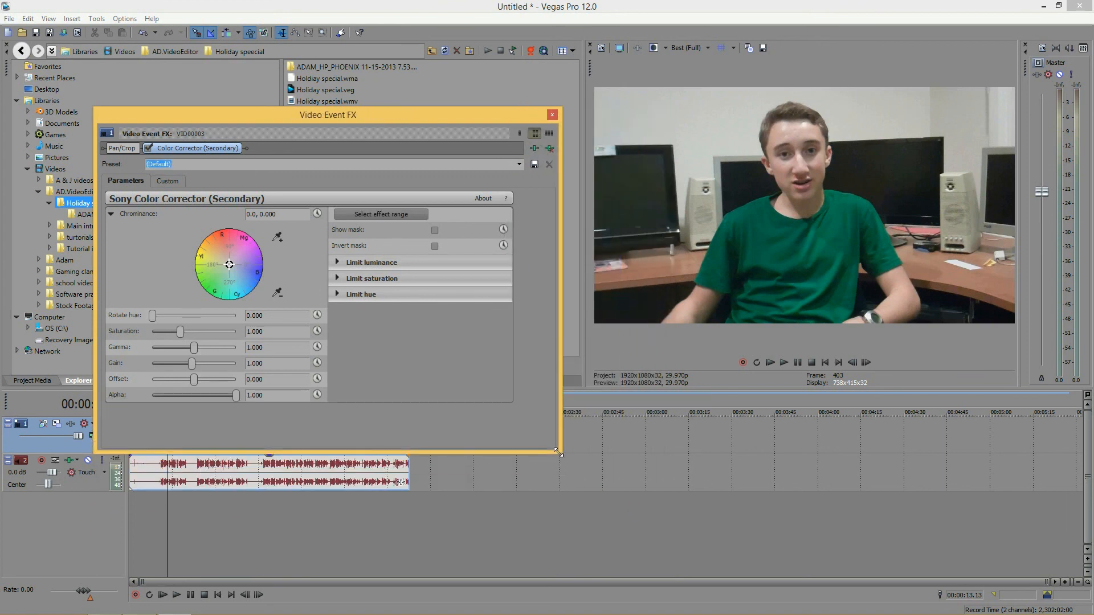